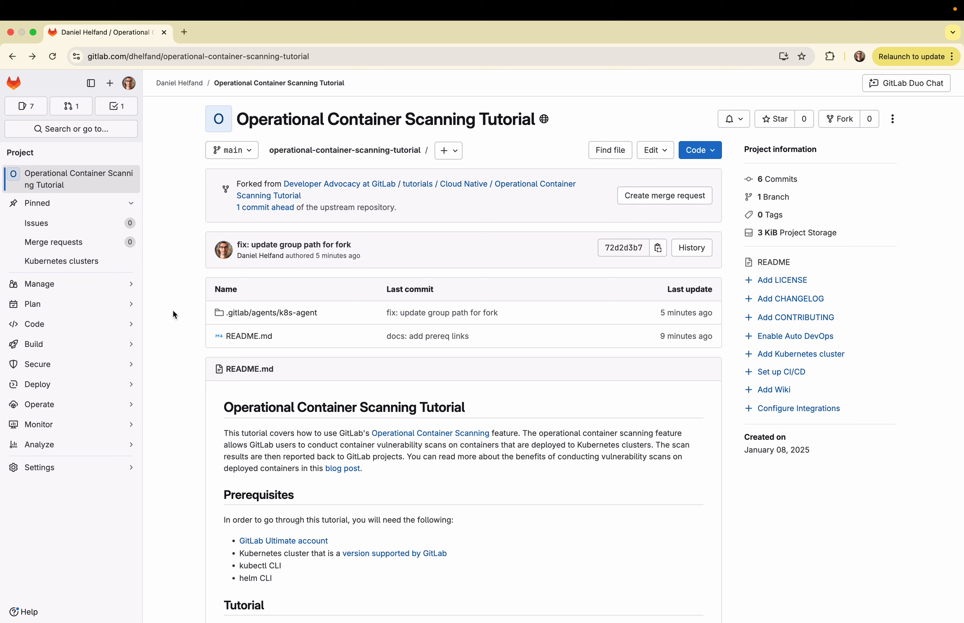
Open the upstream project this repository was forked from in a new tab, view it, and return to the fork
{"action": "right_click", "coordinate": [331, 182]}
{"action": "left_click", "coordinate": [350, 188]}
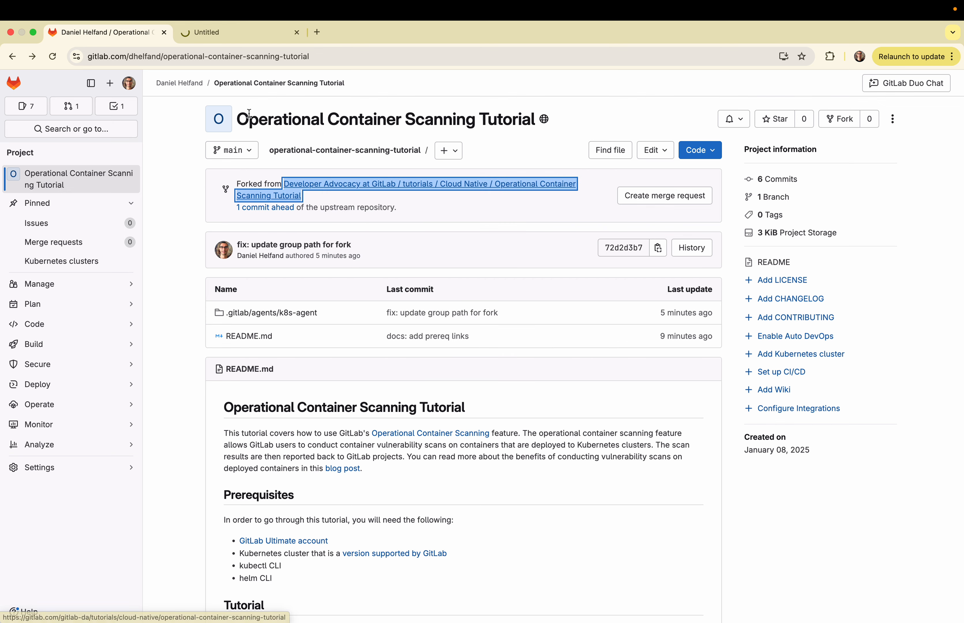
{"action": "left_click", "coordinate": [209, 38]}
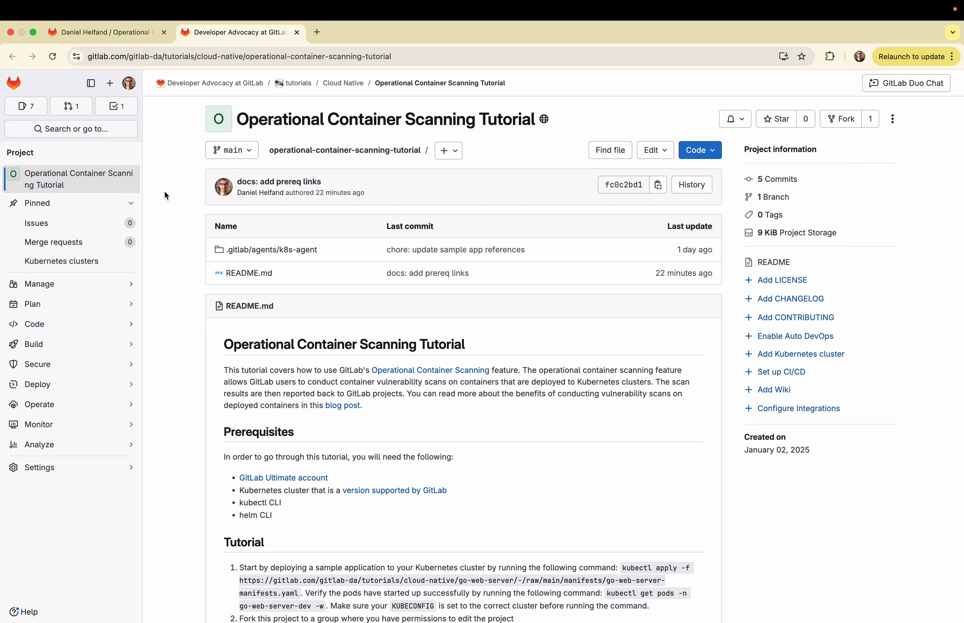
{"action": "left_click", "coordinate": [108, 31]}
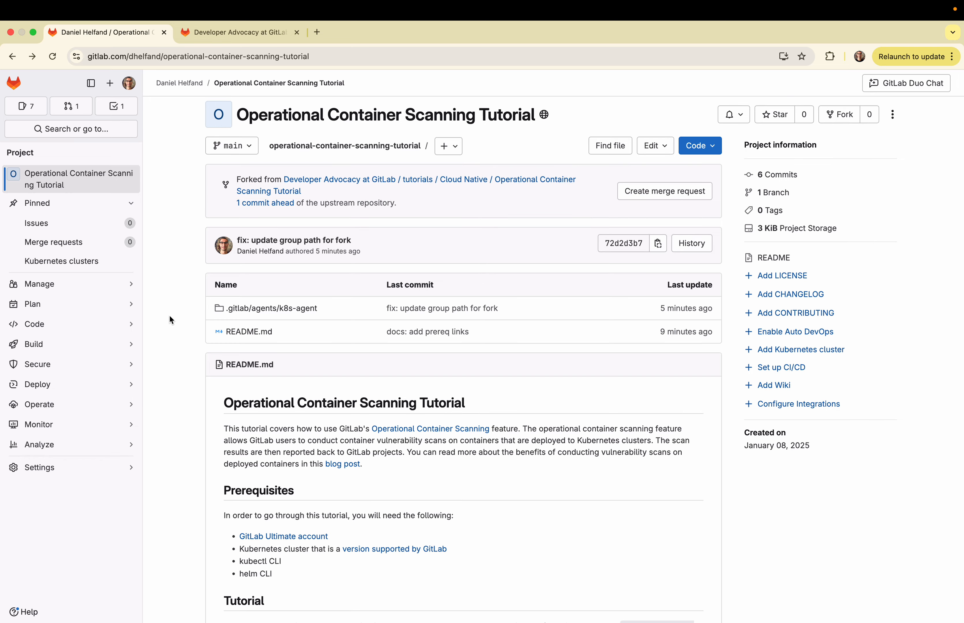
Review the README prerequisites and the linked documentation on Kubernetes versions supported by GitLab in a new tab, then return to the README
{"action": "scroll", "coordinate": [171, 319], "scroll_direction": "down", "scroll_amount": 3}
{"action": "scroll", "coordinate": [169, 317], "scroll_direction": "down", "scroll_amount": 5}
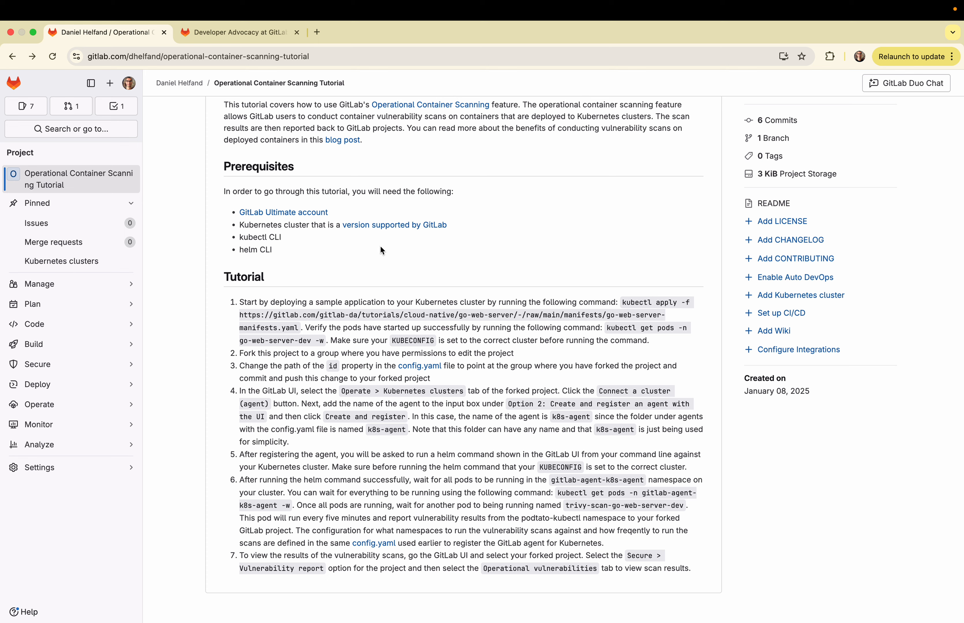
{"action": "right_click", "coordinate": [389, 224]}
{"action": "left_click", "coordinate": [416, 233]}
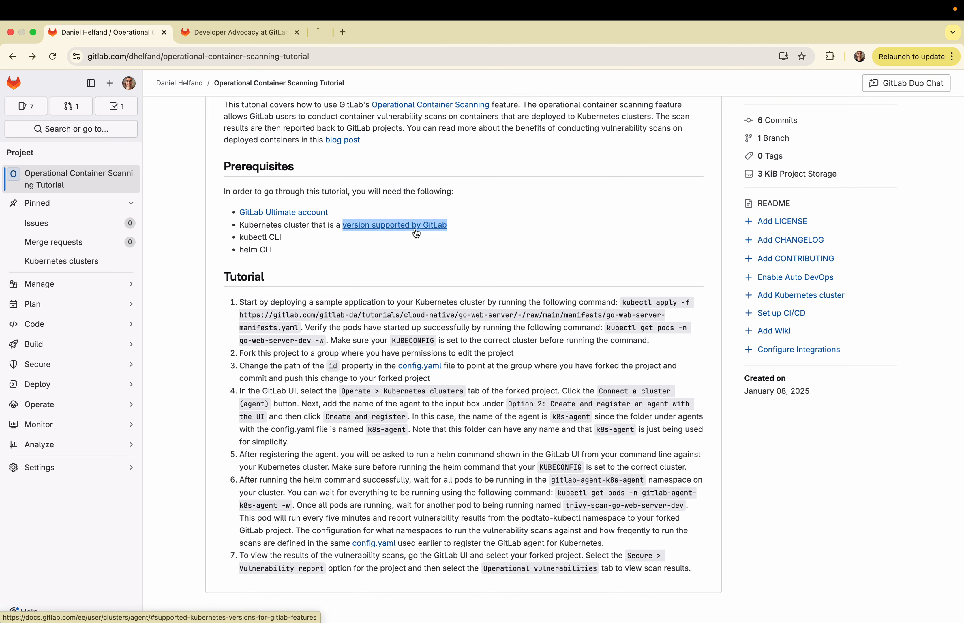
{"action": "left_click", "coordinate": [391, 33]}
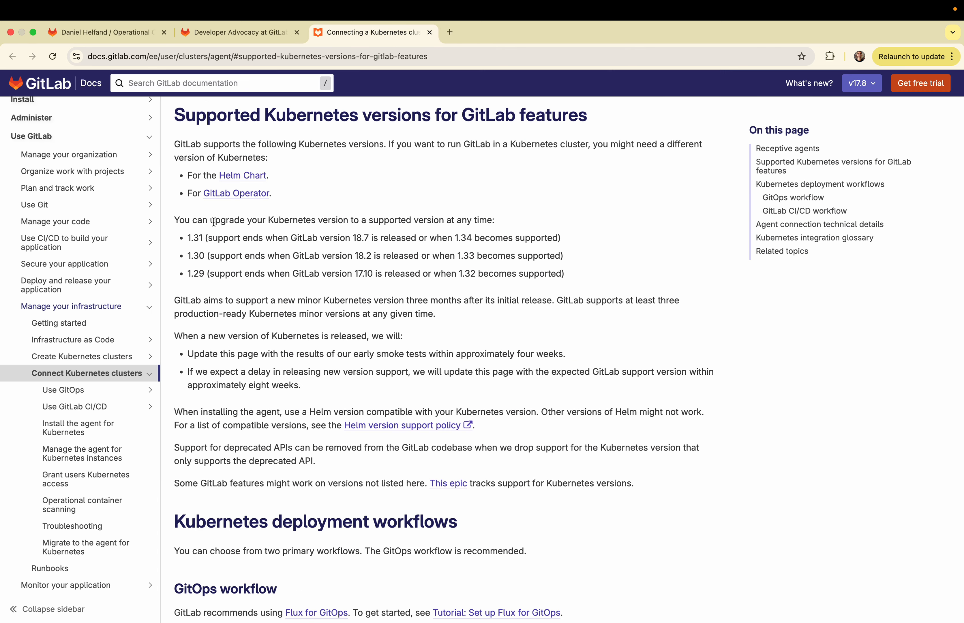
{"action": "left_click", "coordinate": [94, 34]}
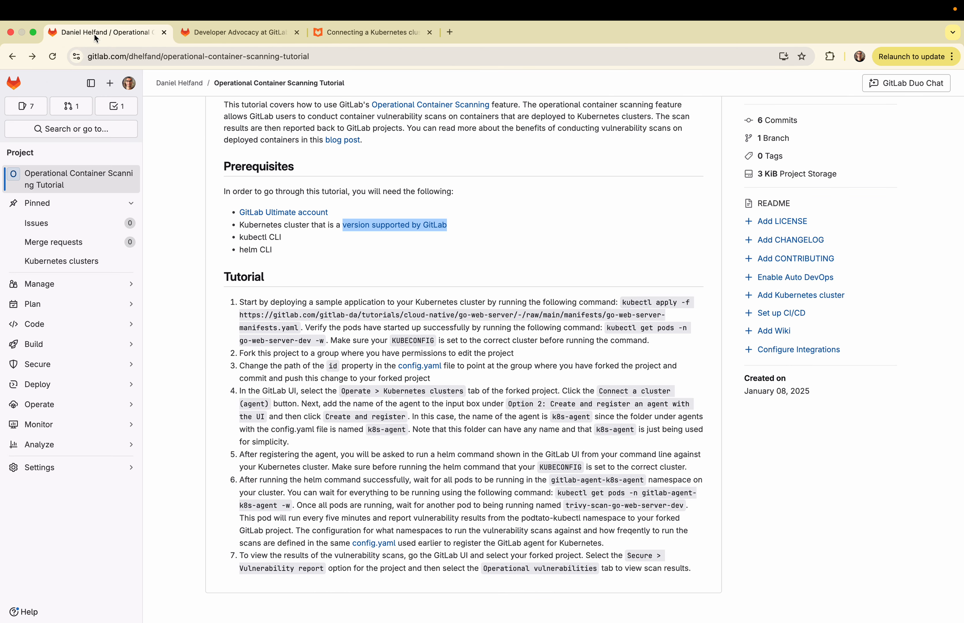
{"action": "left_click", "coordinate": [195, 251]}
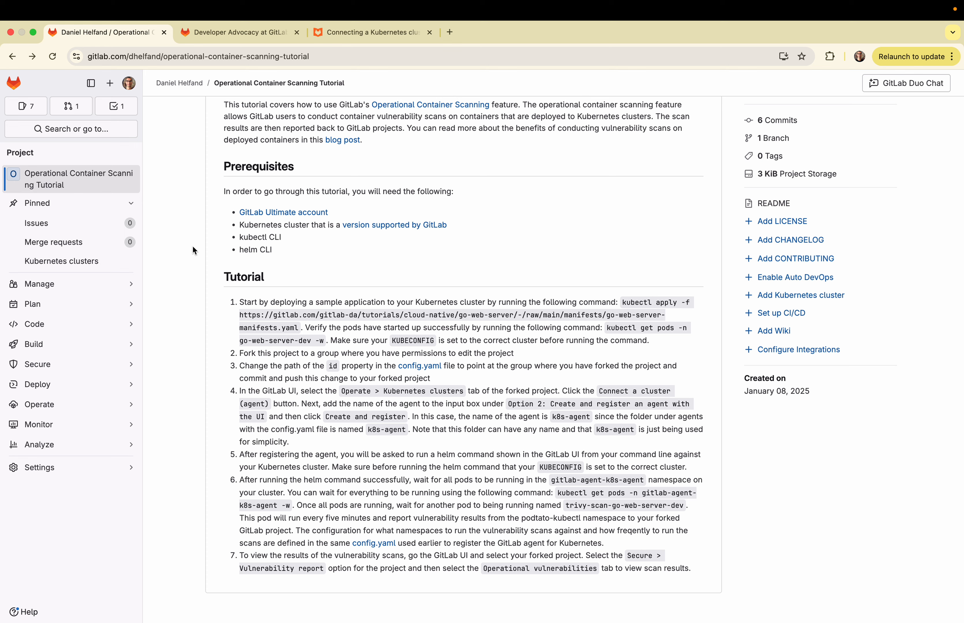
Copy the pod verification command from the README and run "kubectl get pods -n go-web-server-dev" in the terminal
{"action": "left_click_drag", "start_coordinate": [606, 327], "coordinate": [310, 339]}
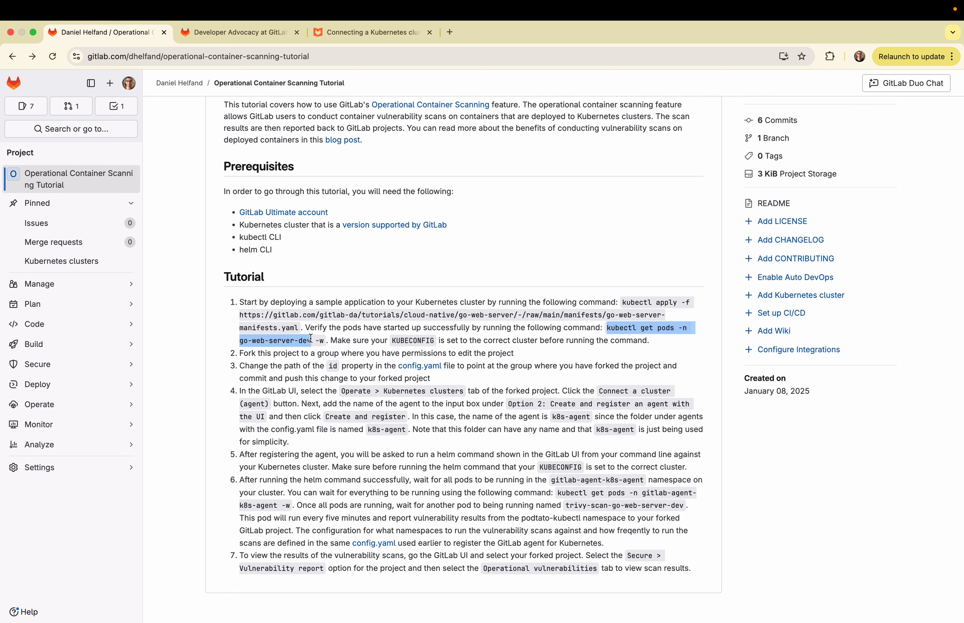
{"action": "key", "text": "ctrl+Right"}
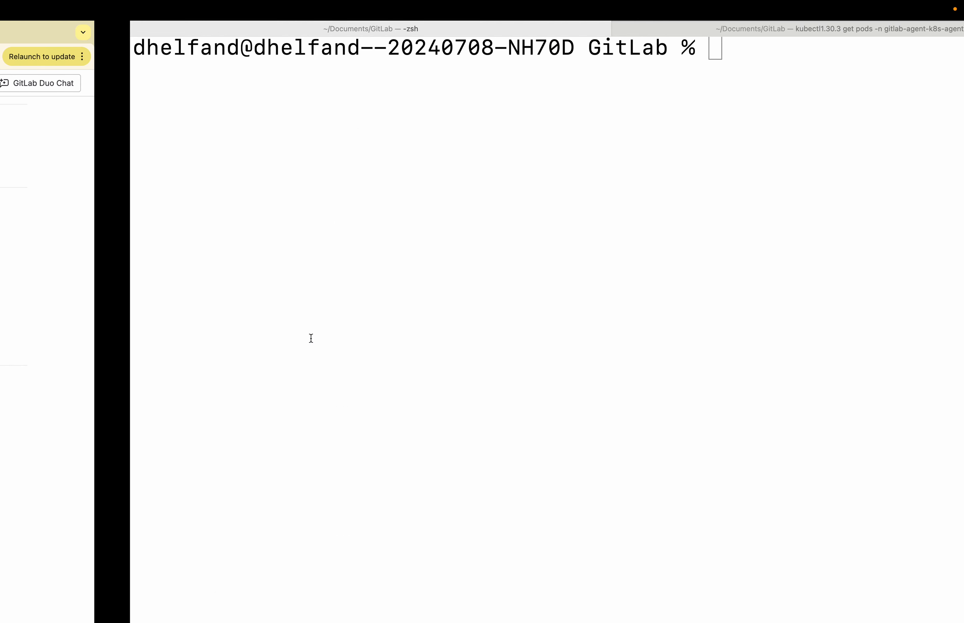
{"action": "type", "text": "kubectl get pods -n go-web-server-dev"}
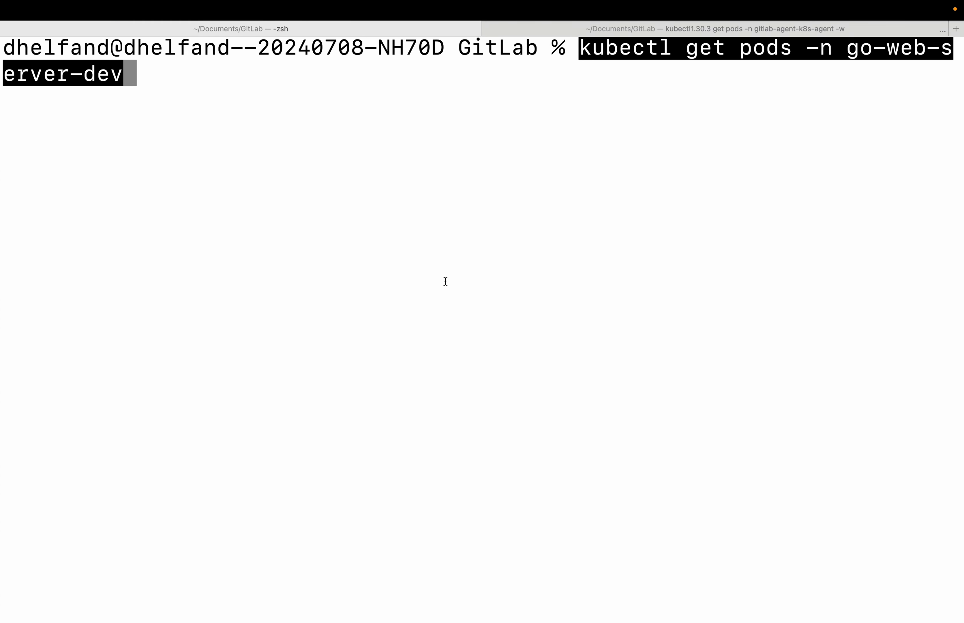
{"action": "key", "text": "Return"}
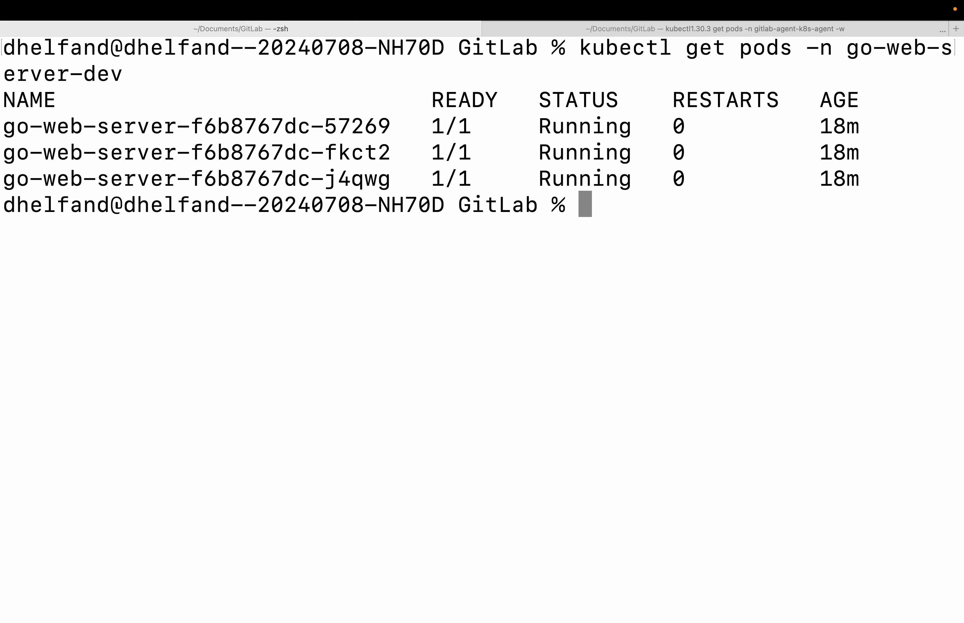
Switch back to the browser, open config.yaml from README tutorial step 3, and highlight the project id on line 5
{"action": "key", "text": "ctrl+Left"}
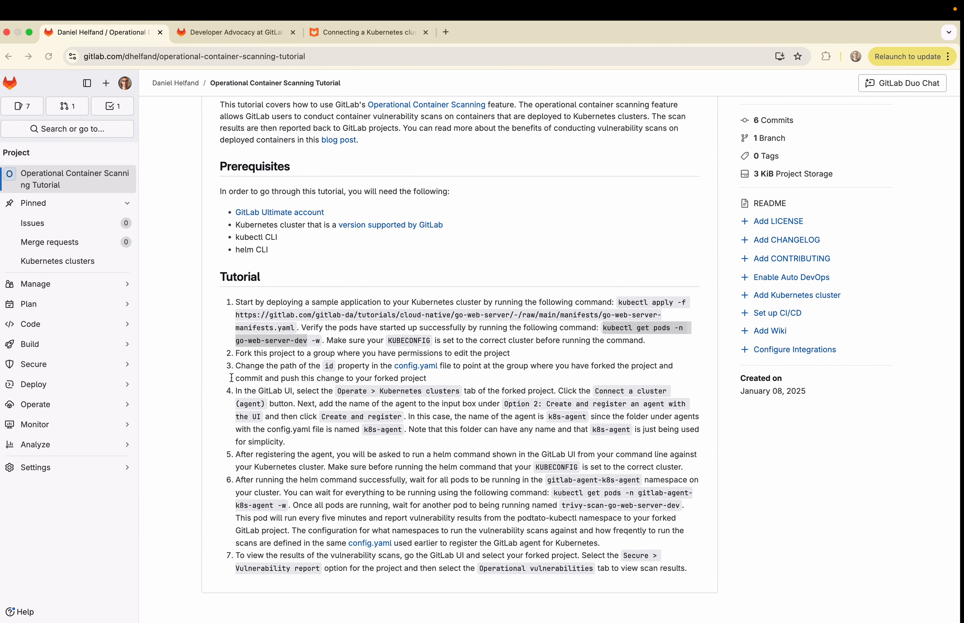
{"action": "left_click", "coordinate": [274, 361]}
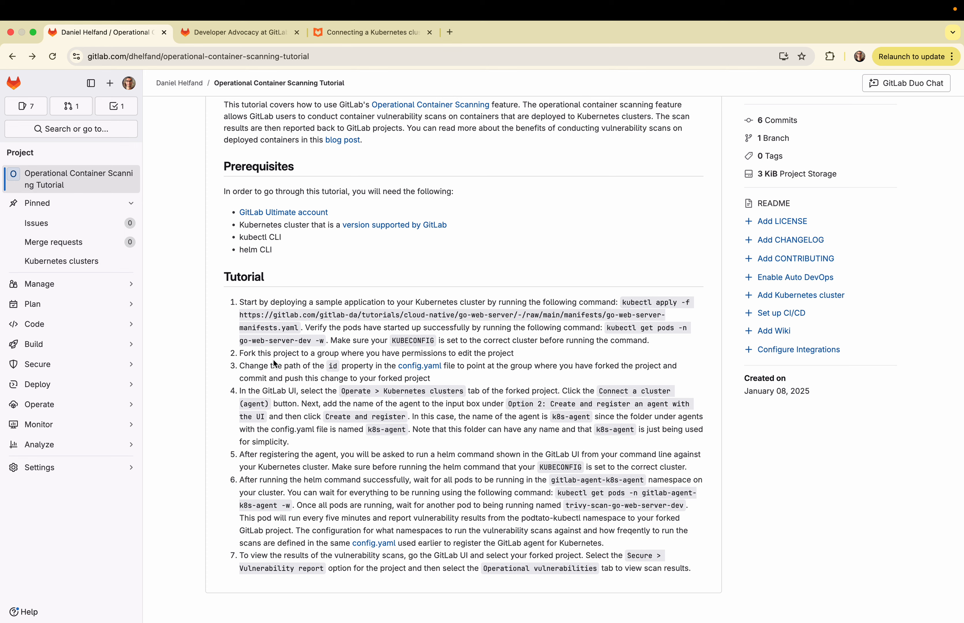
{"action": "left_click", "coordinate": [414, 371]}
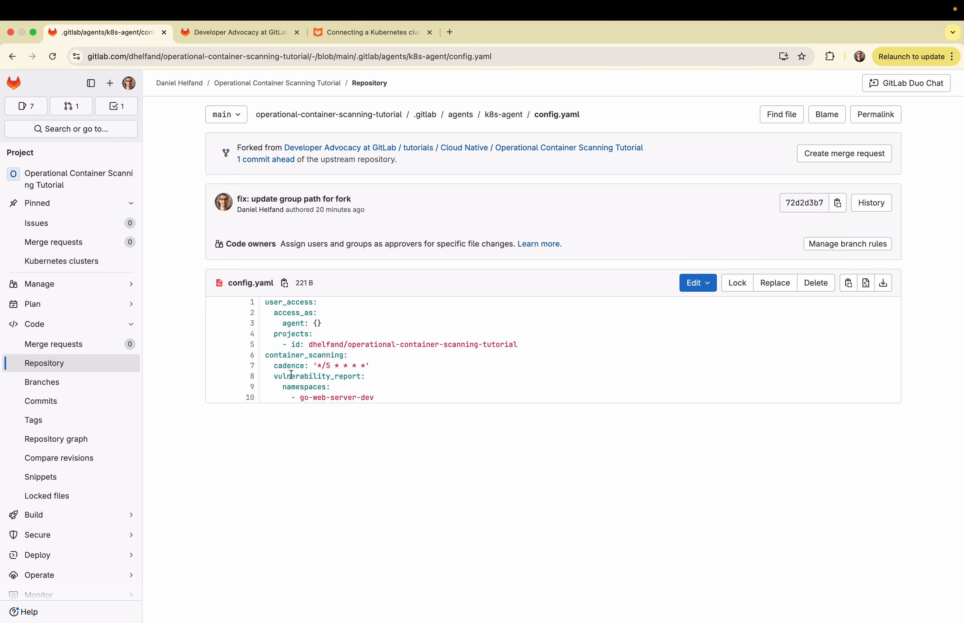
{"action": "left_click", "coordinate": [250, 346]}
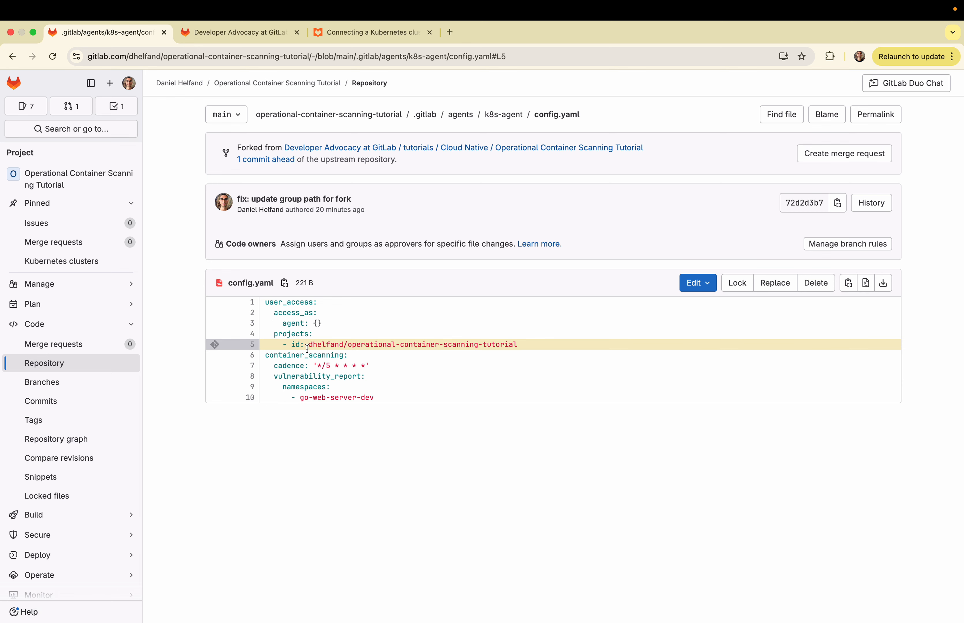
Inspect the diff of the commit "fix: update group path for fork" and return to config.yaml
{"action": "left_click", "coordinate": [303, 199]}
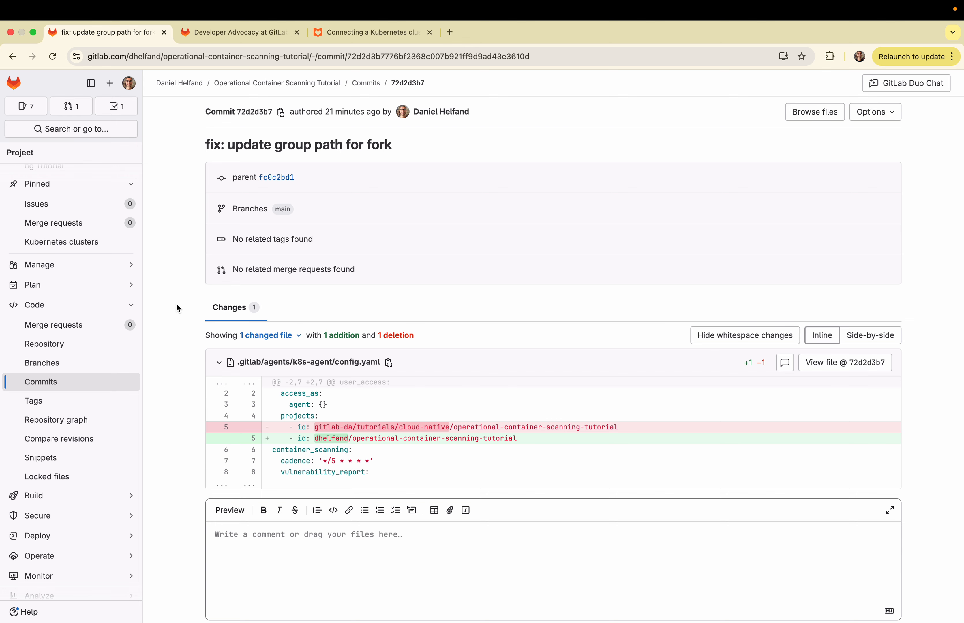
{"action": "left_click", "coordinate": [12, 56]}
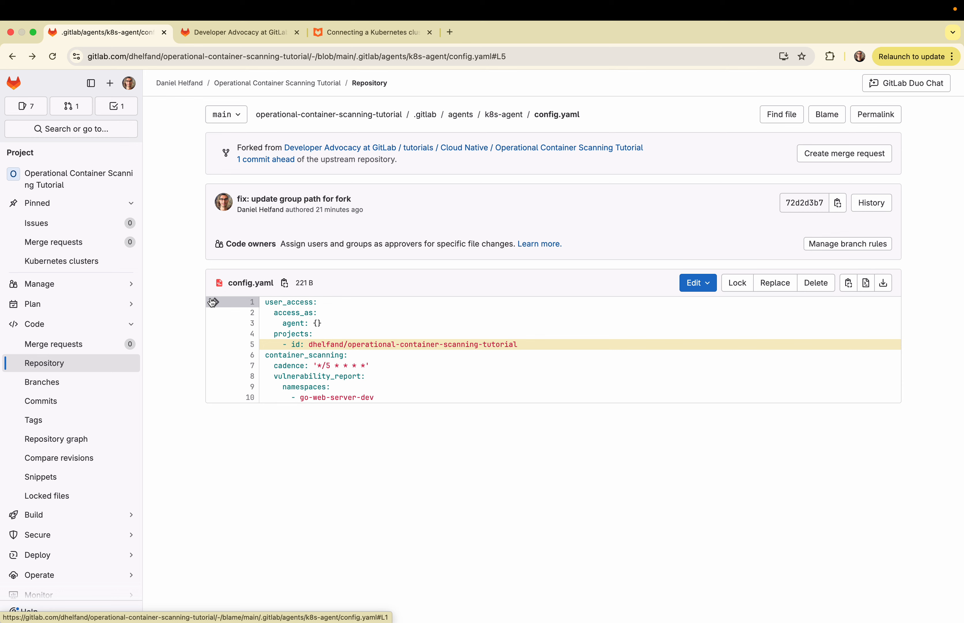
{"action": "mouse_move", "coordinate": [339, 206]}
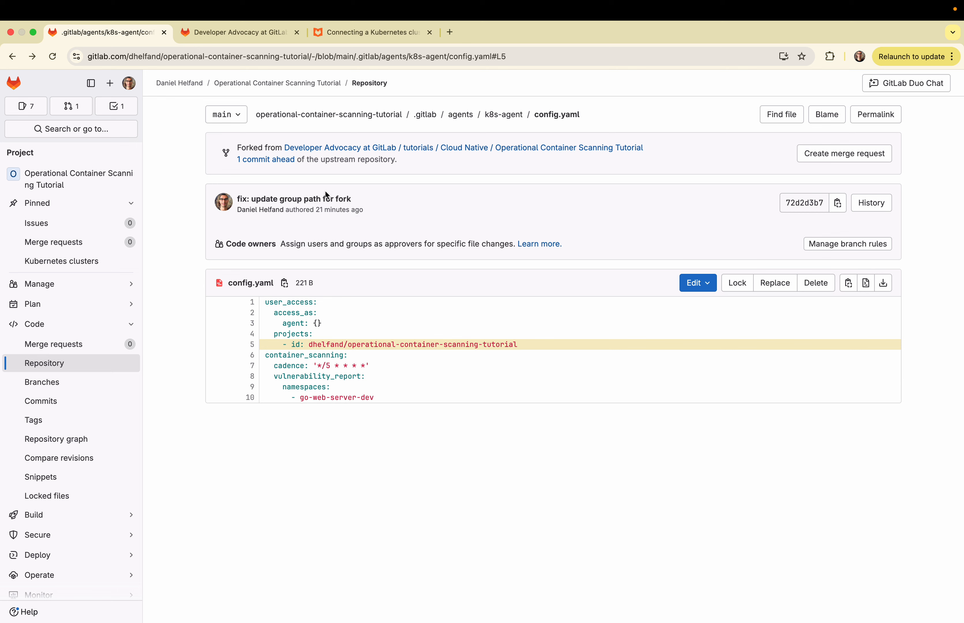
Open the project's Kubernetes clusters page
{"action": "scroll", "coordinate": [103, 408], "scroll_direction": "down", "scroll_amount": 3}
{"action": "mouse_move", "coordinate": [94, 524]}
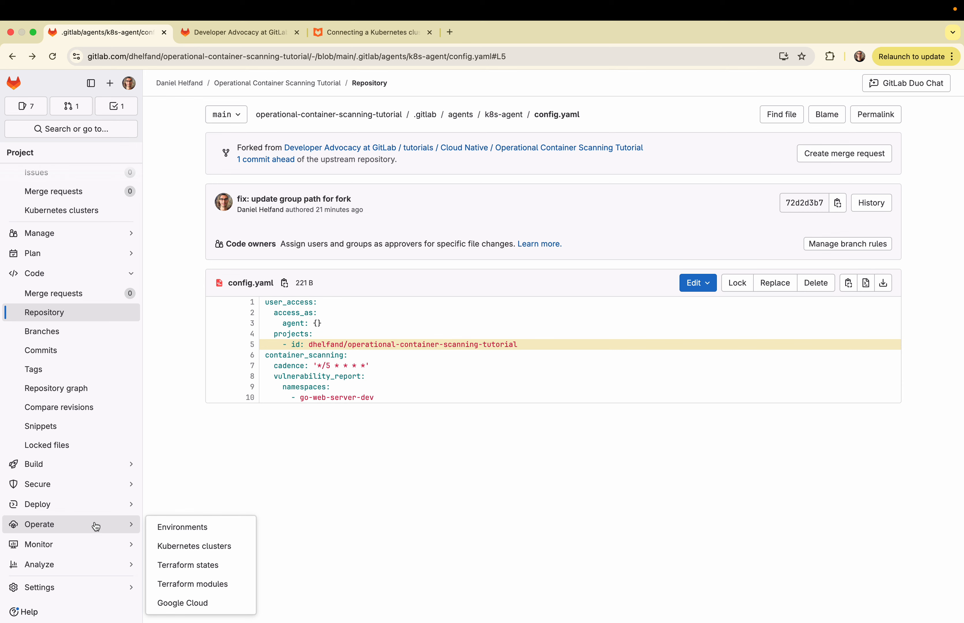
{"action": "left_click", "coordinate": [213, 547]}
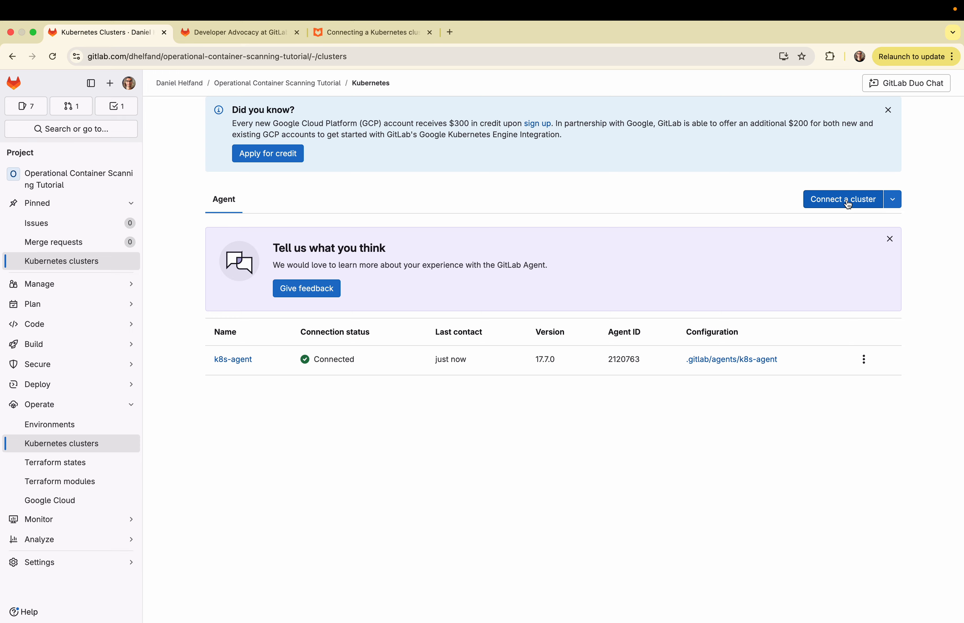
Start connecting a cluster with k8s-agent as the new agent's name, and close the dialog without registering it
{"action": "left_click", "coordinate": [848, 204]}
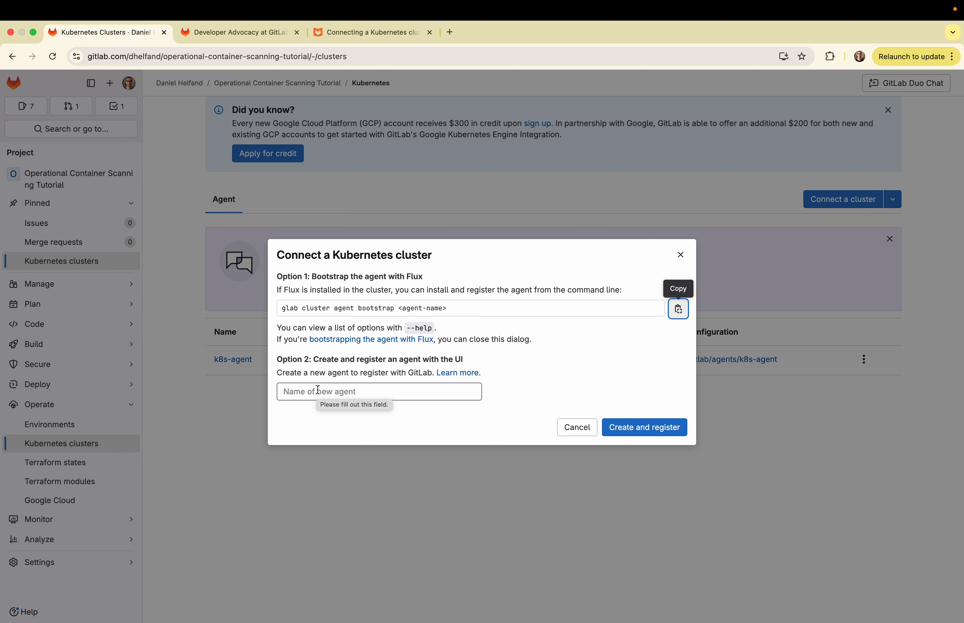
{"action": "left_click", "coordinate": [318, 389]}
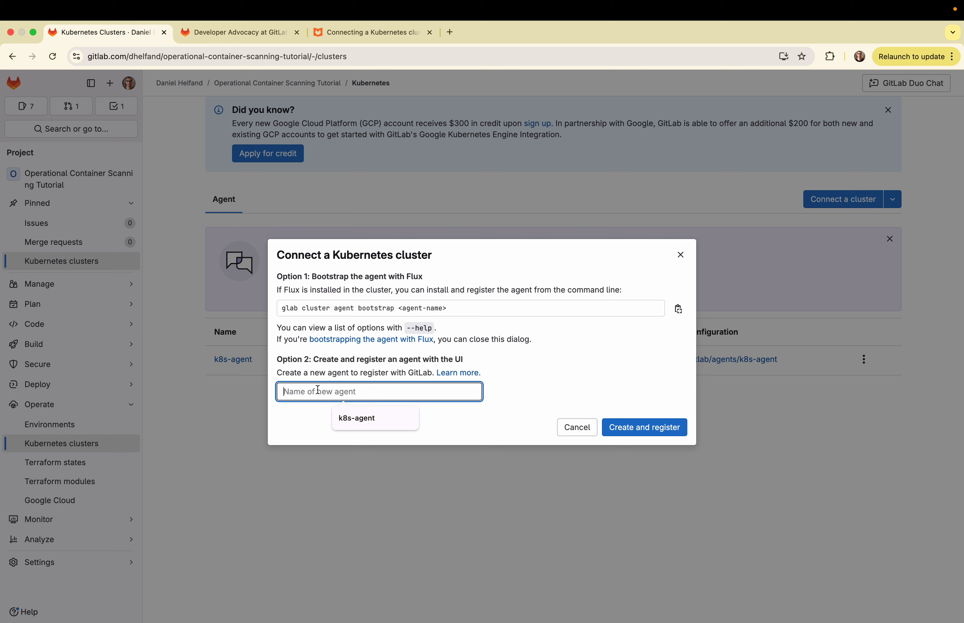
{"action": "left_click", "coordinate": [354, 417]}
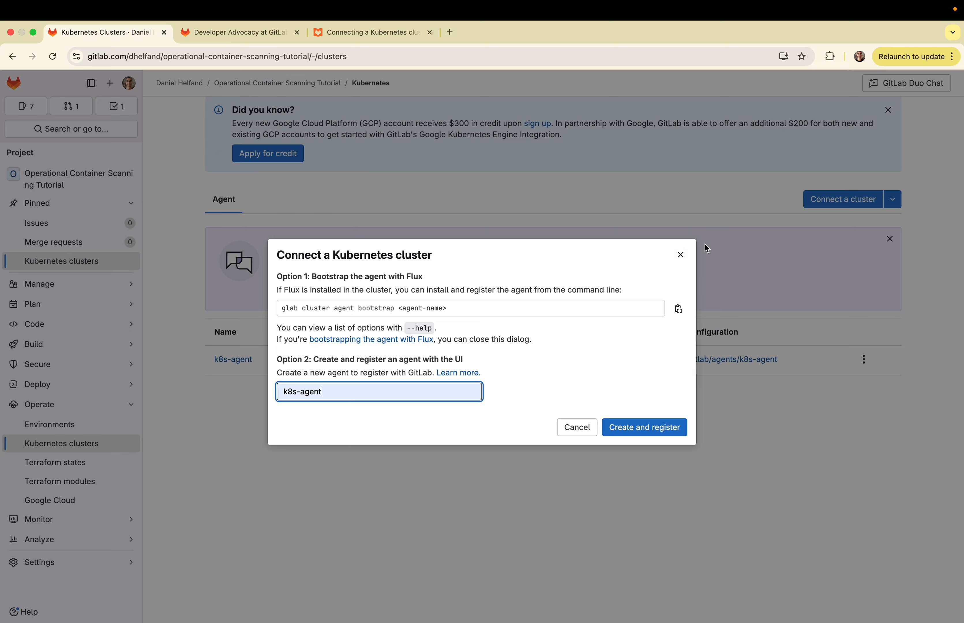
{"action": "left_click", "coordinate": [680, 255]}
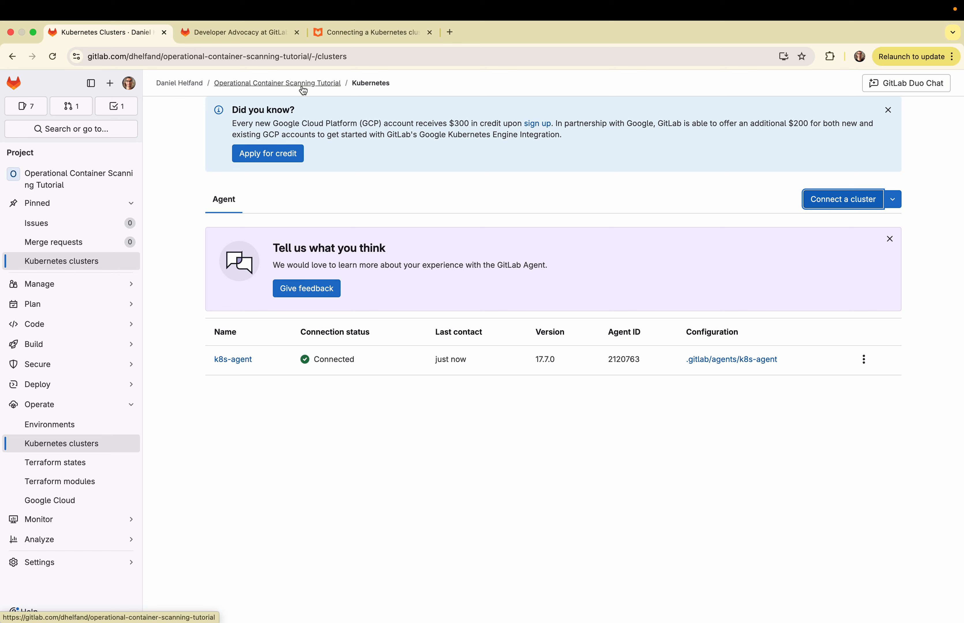
Open config.yaml in .gitlab/agents/k8s-agent and highlight in turn the container_scanning line, the cadence line, and the go-web-server-dev namespace line
{"action": "left_click", "coordinate": [302, 90]}
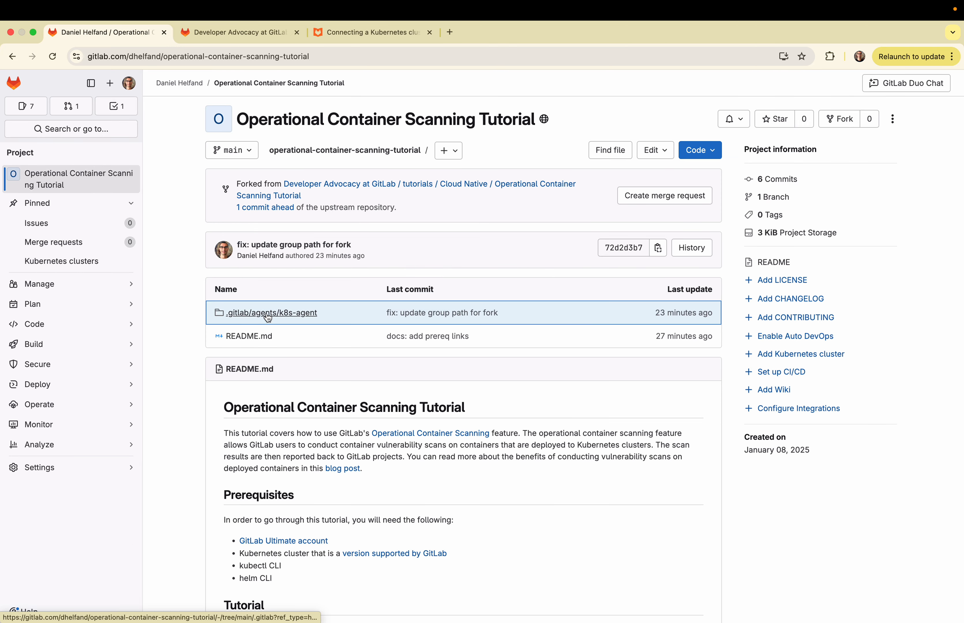
{"action": "left_click", "coordinate": [267, 317]}
{"action": "left_click", "coordinate": [260, 320]}
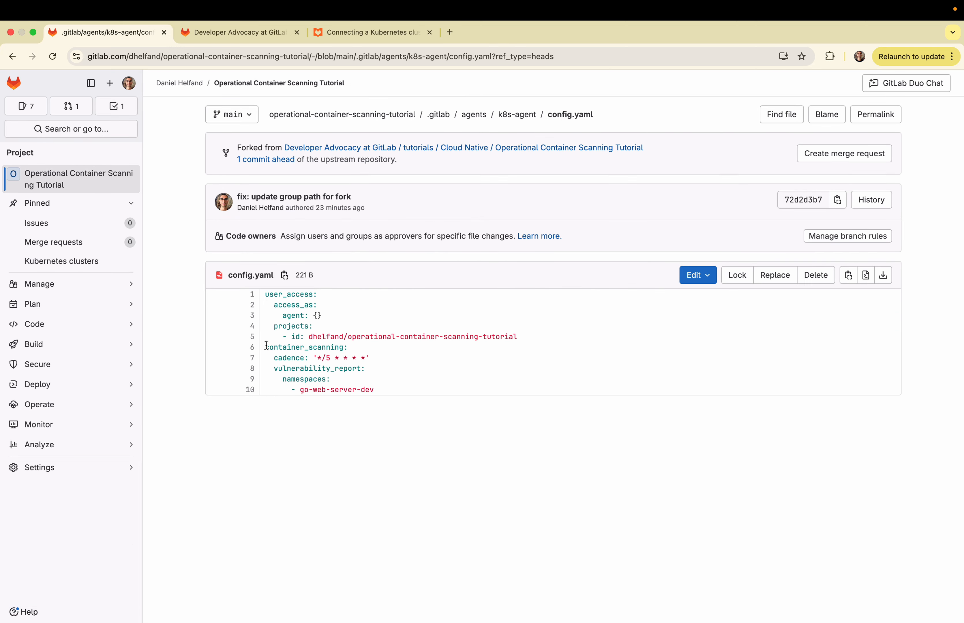
{"action": "left_click", "coordinate": [251, 350]}
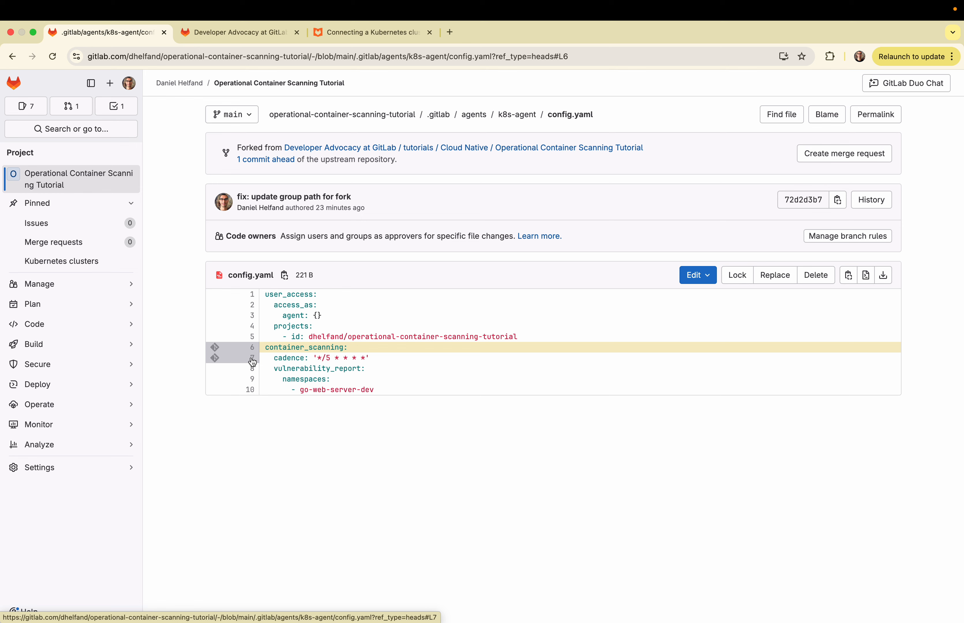
{"action": "left_click", "coordinate": [253, 362]}
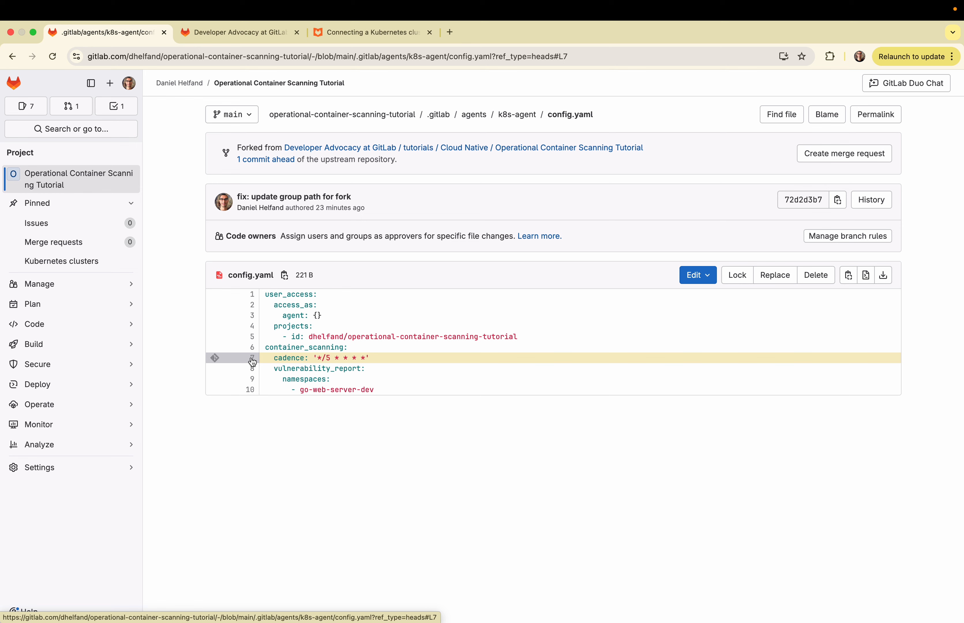
{"action": "left_click", "coordinate": [252, 392]}
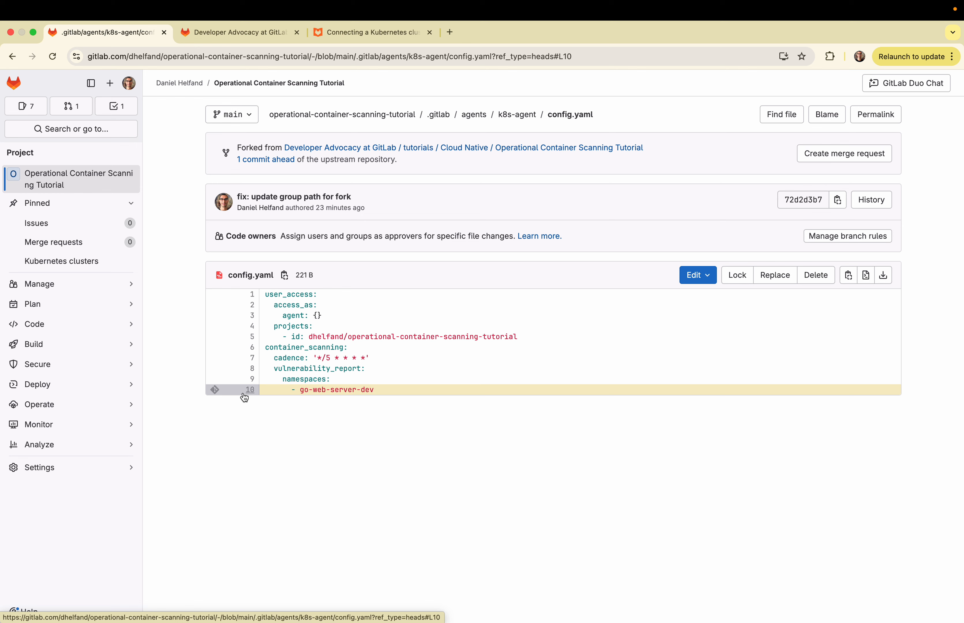
Return to the project root, switch to the terminal, and review the trivy-scan pod history in the gitlab-agent-k8s-agent watch session
{"action": "left_click", "coordinate": [368, 121]}
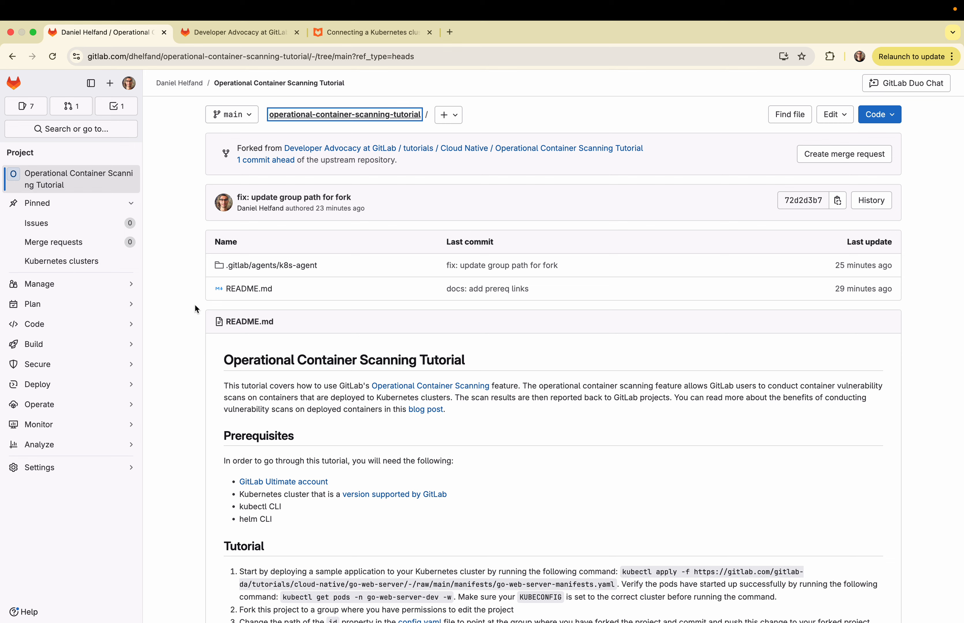
{"action": "key", "text": "ctrl+Right"}
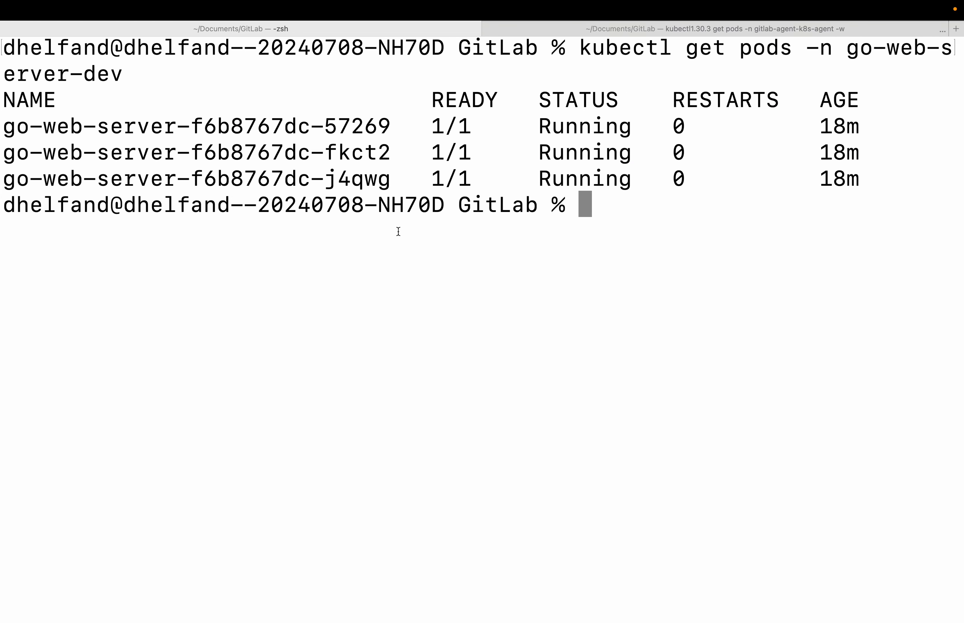
{"action": "left_click", "coordinate": [699, 29]}
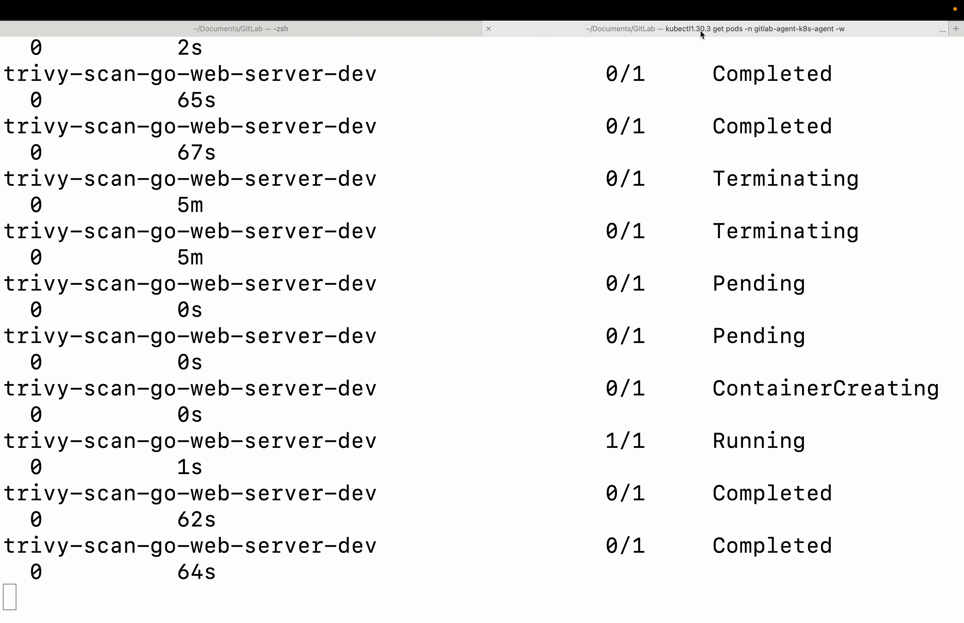
{"action": "scroll", "coordinate": [485, 130], "scroll_direction": "up", "scroll_amount": 10}
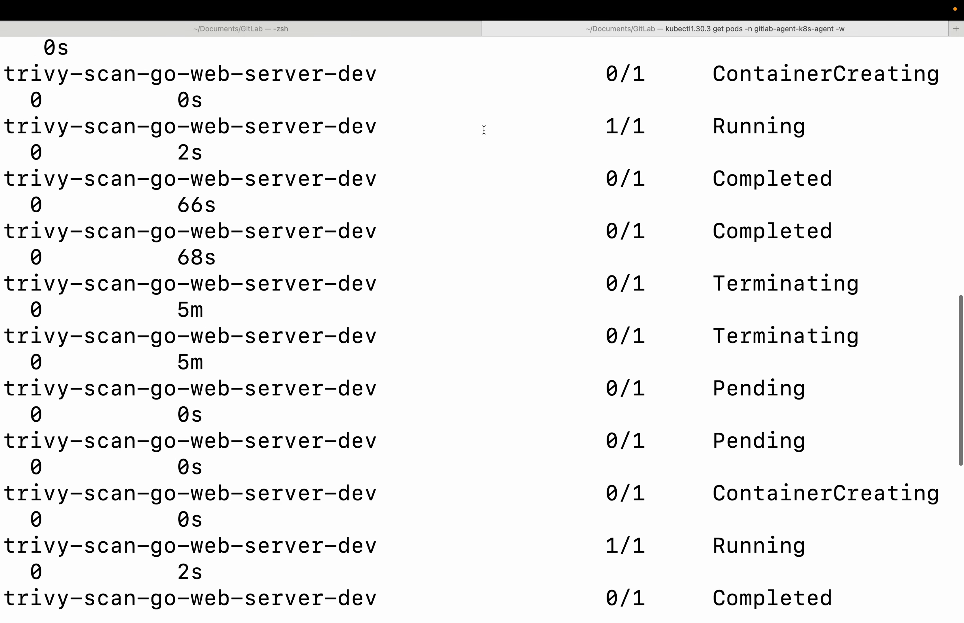
{"action": "scroll", "coordinate": [483, 129], "scroll_direction": "up", "scroll_amount": 5}
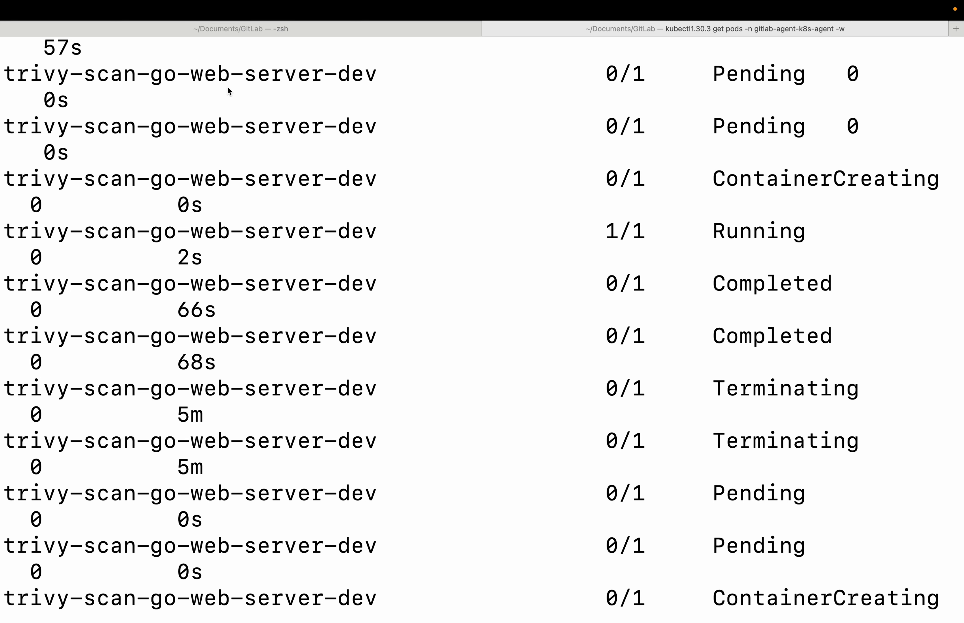
Switch back to the browser and show the operational vulnerabilities in the project's vulnerability report
{"action": "key", "text": "ctrl+Left"}
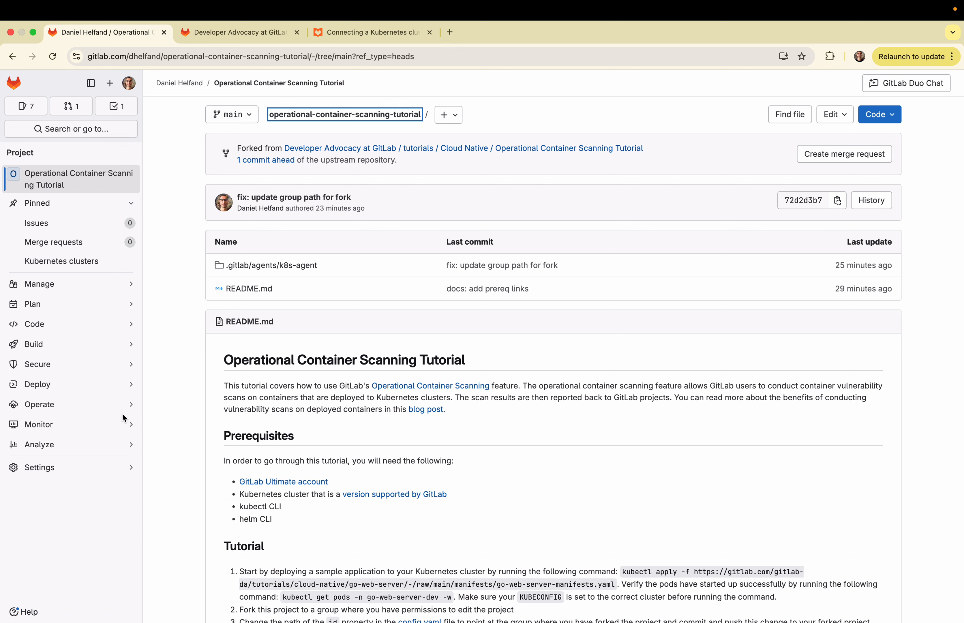
{"action": "mouse_move", "coordinate": [111, 368]}
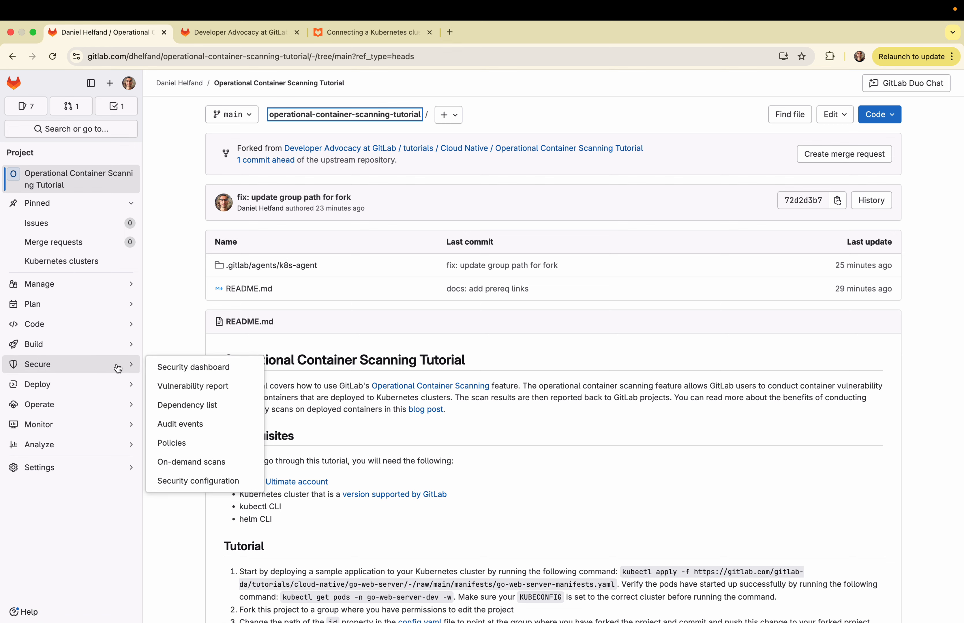
{"action": "left_click", "coordinate": [203, 386]}
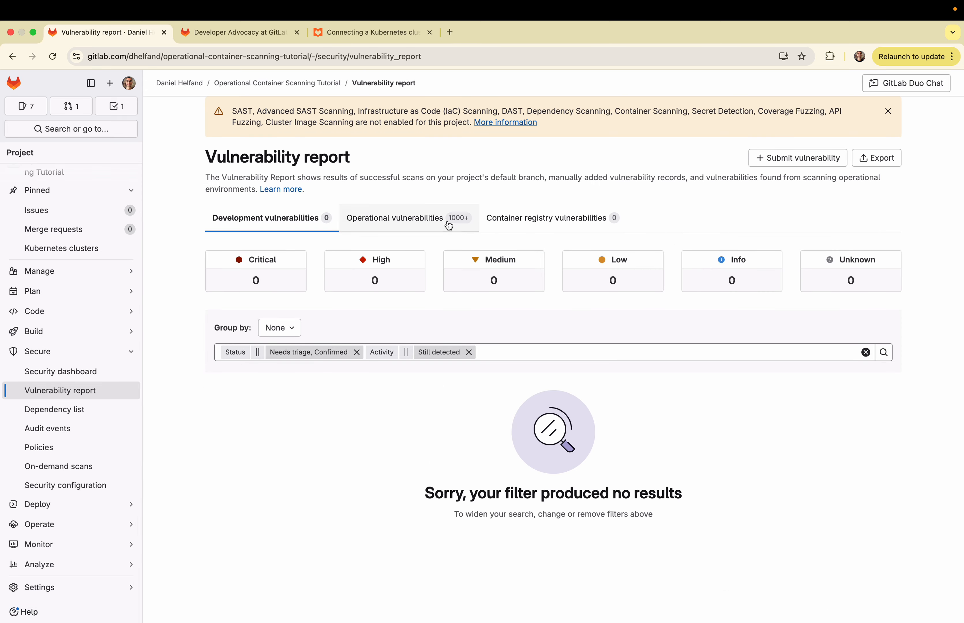
{"action": "left_click", "coordinate": [411, 227]}
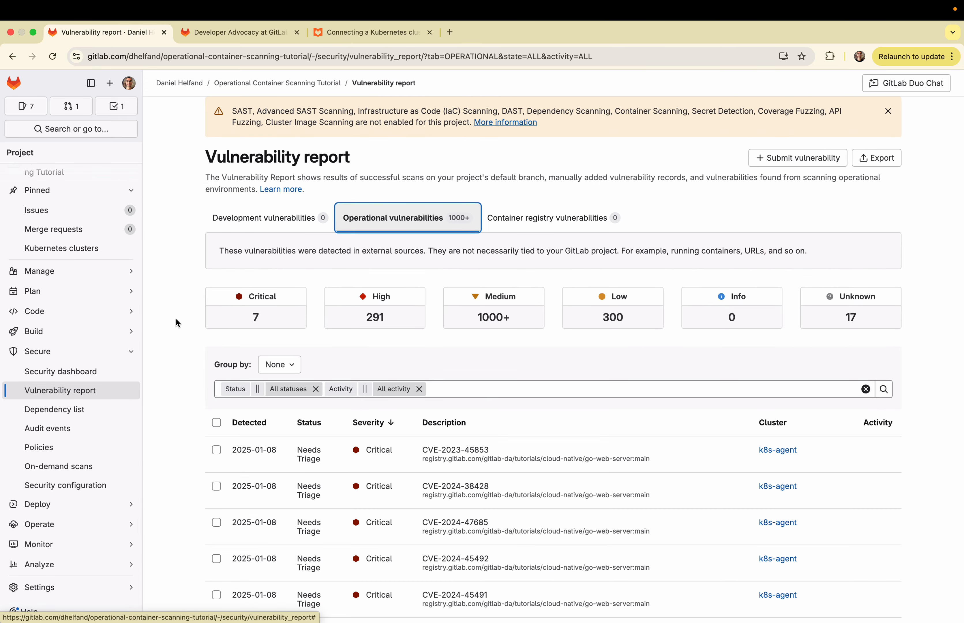
Review the critical findings in the list, view the details of CVE-2023-45853, and return to the Operational Container Scanning Tutorial project page
{"action": "scroll", "coordinate": [177, 320], "scroll_direction": "down", "scroll_amount": 5}
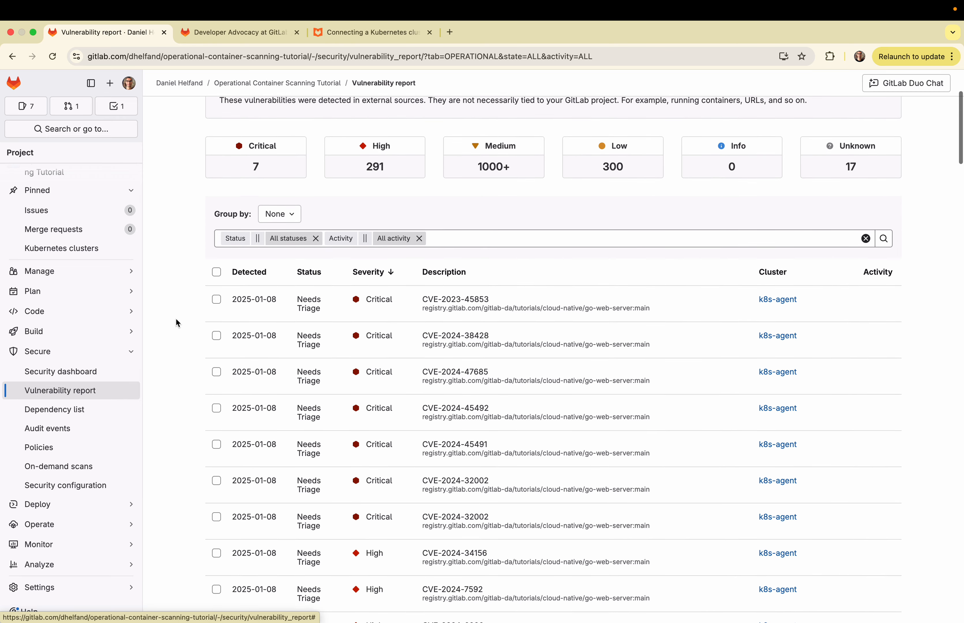
{"action": "scroll", "coordinate": [176, 319], "scroll_direction": "down", "scroll_amount": 3}
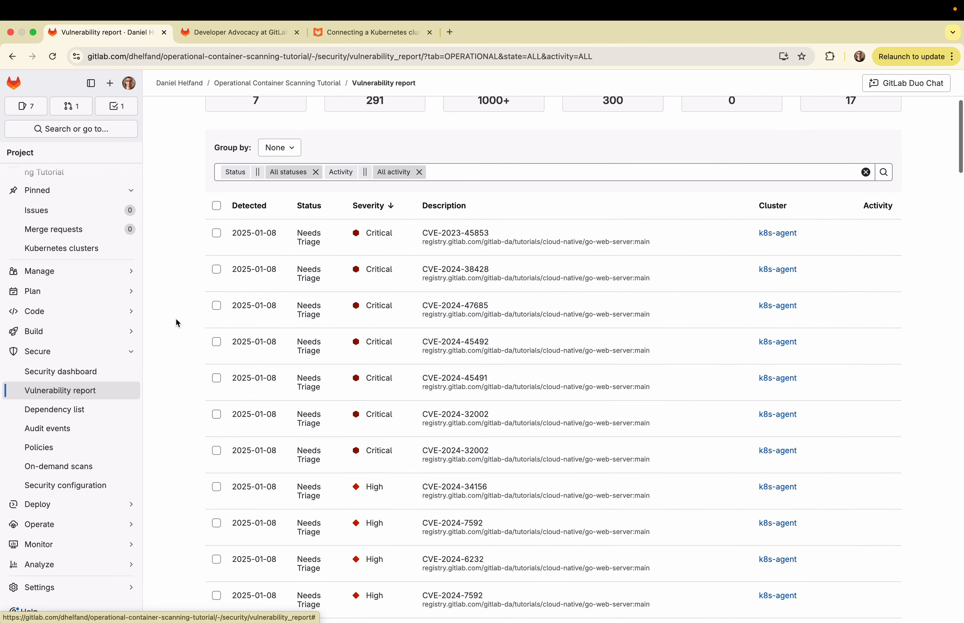
{"action": "scroll", "coordinate": [177, 323], "scroll_direction": "down", "scroll_amount": 1}
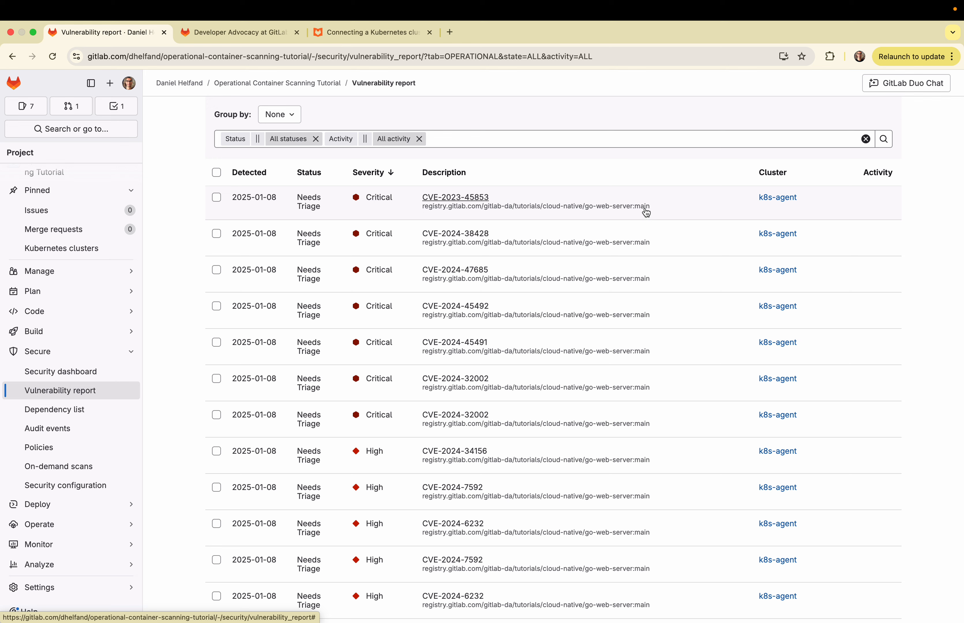
{"action": "left_click", "coordinate": [460, 199]}
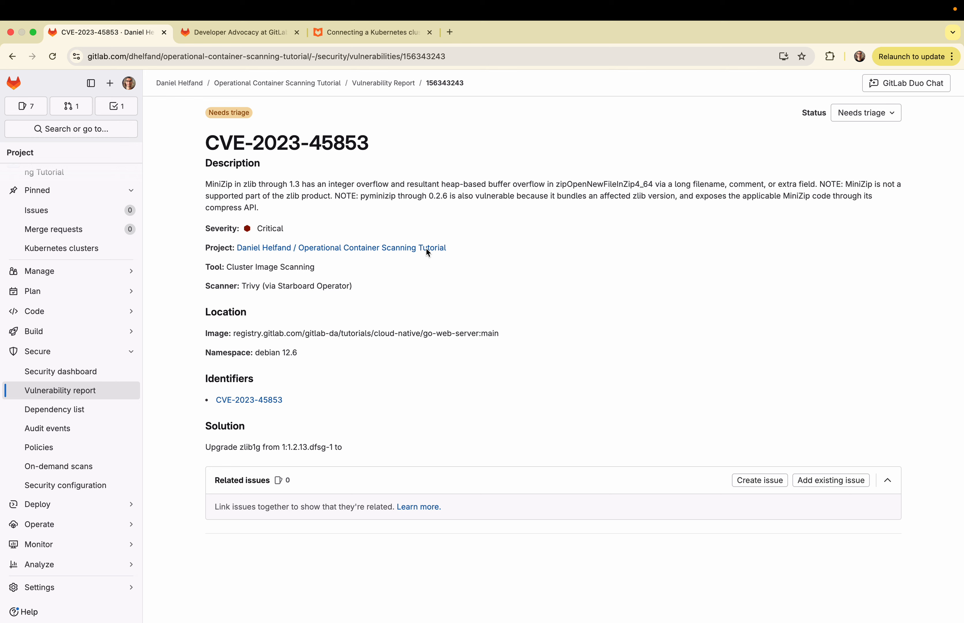
{"action": "left_click", "coordinate": [276, 83]}
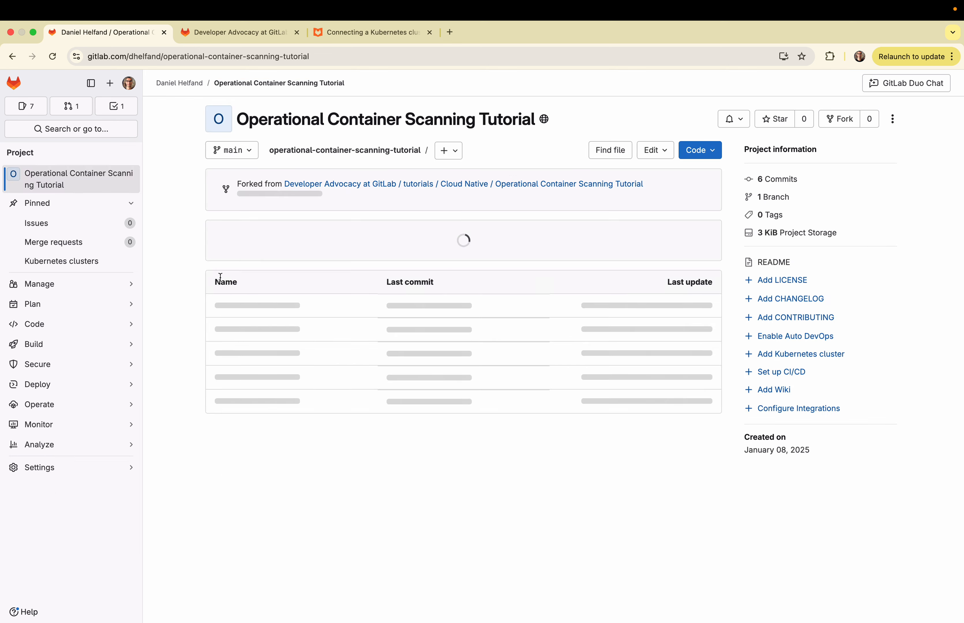